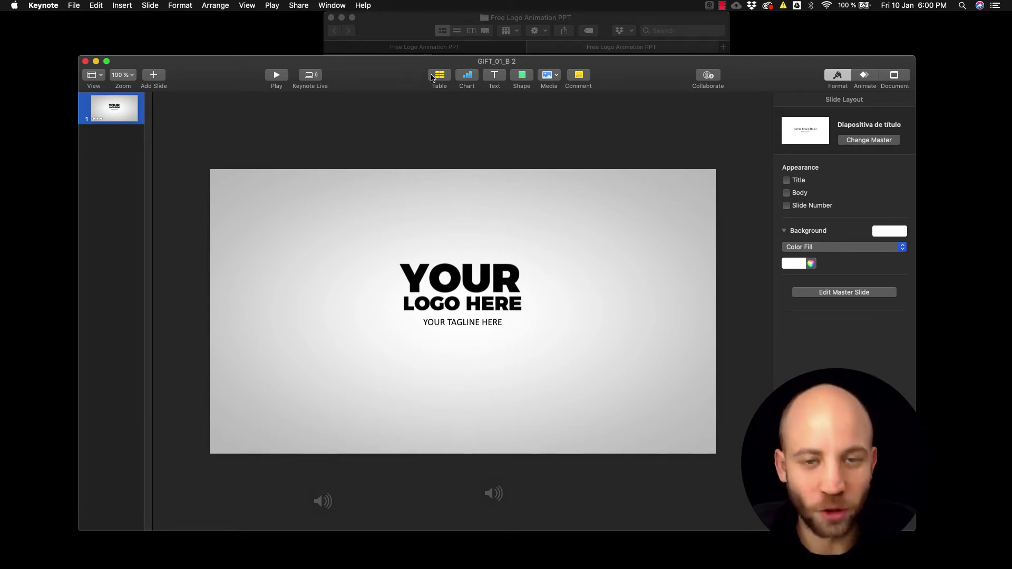
Step: Open GIFT_01_B.pptx from Finder in Keynote using Open With
left_click(404, 33)
right_click(528, 80)
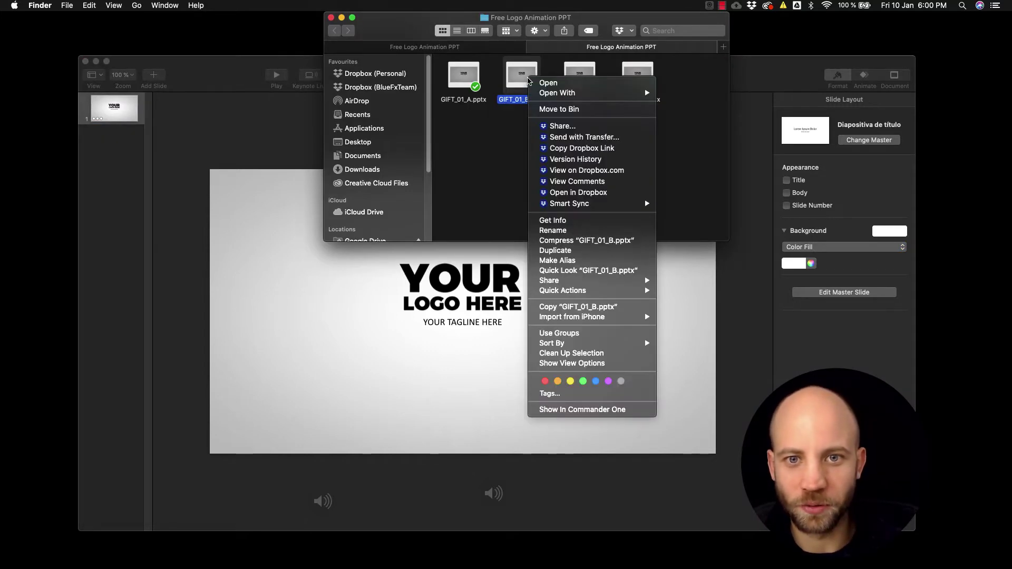
mouse_move(606, 93)
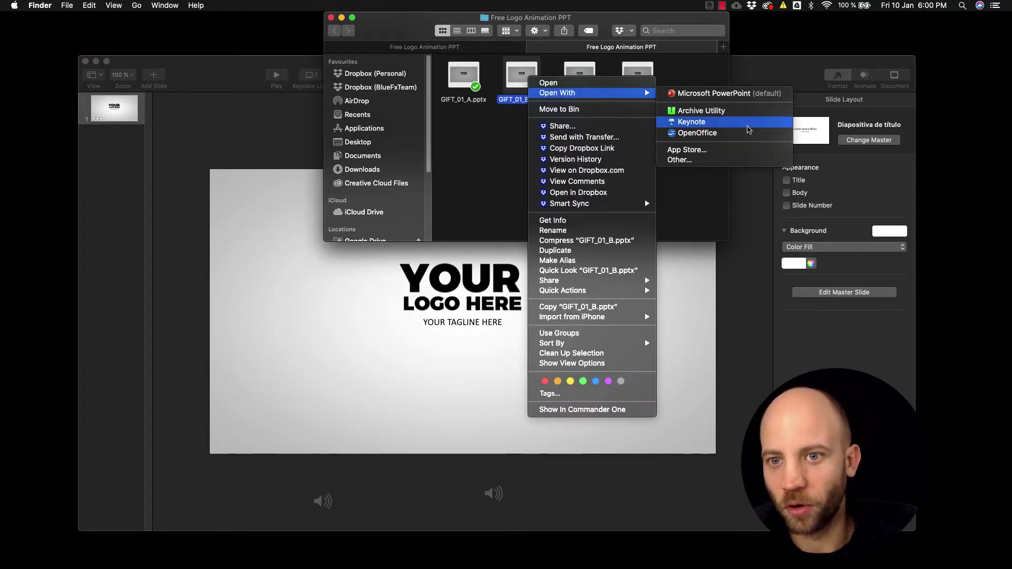
left_click(743, 130)
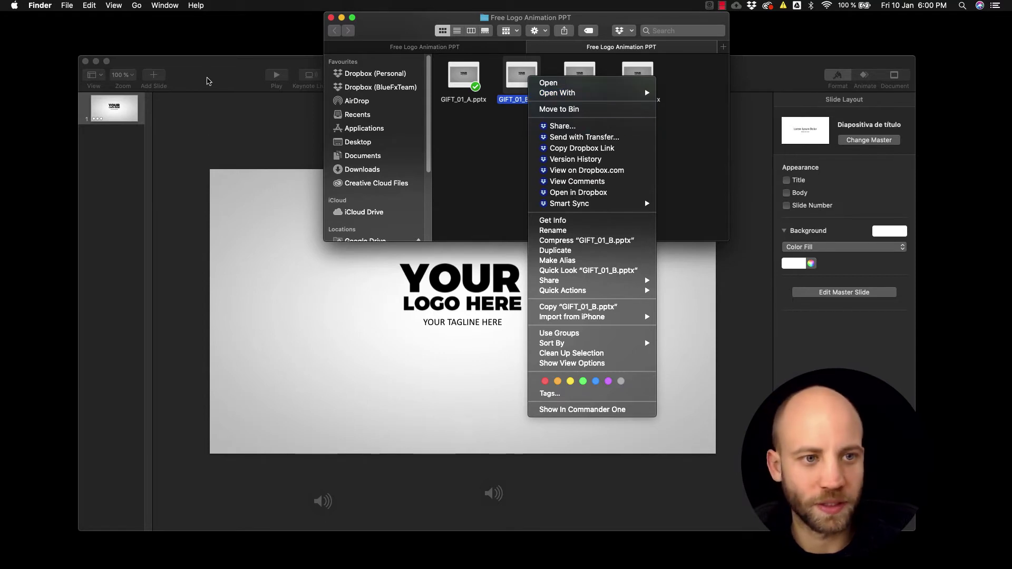
Step: Show the slide's Object List and select the placeholder logo Imagen 14
left_click_drag(210, 69, 210, 44)
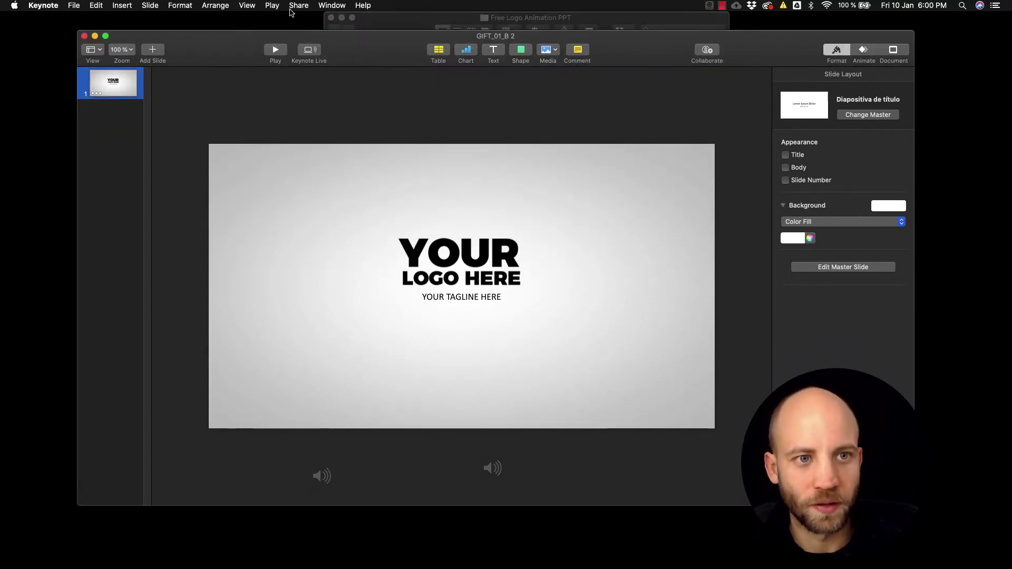
left_click(247, 5)
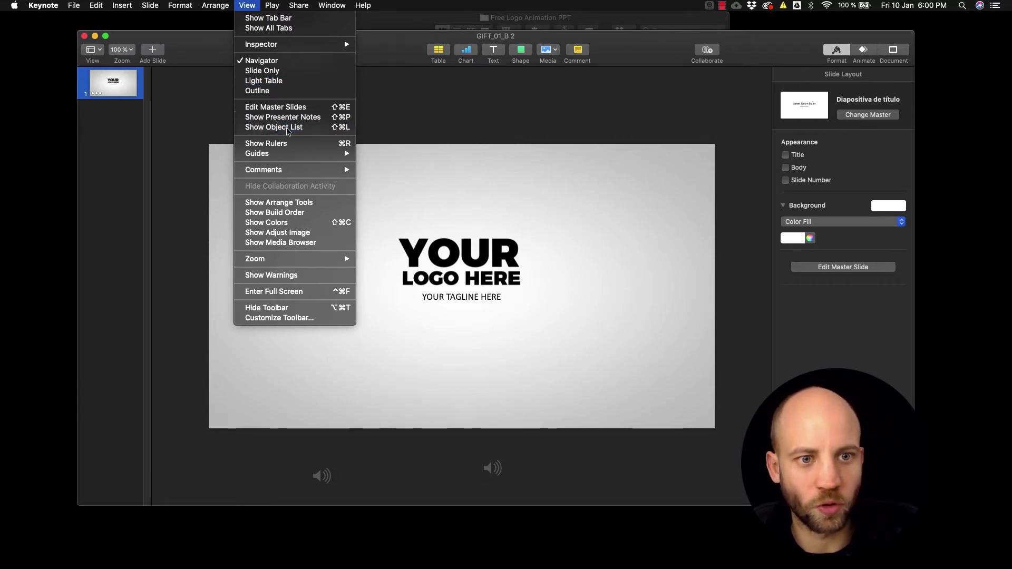
left_click(283, 128)
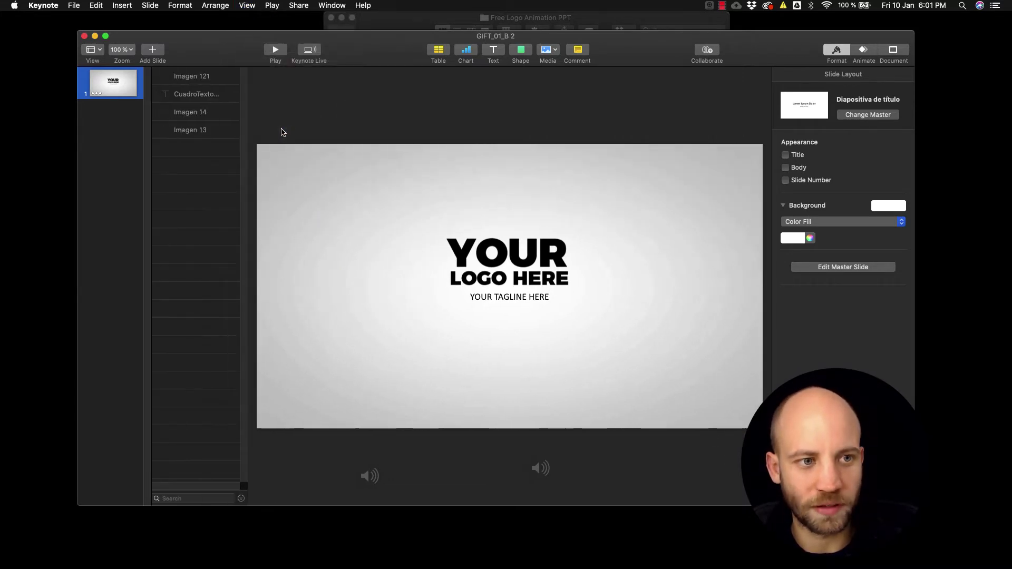
left_click(198, 114)
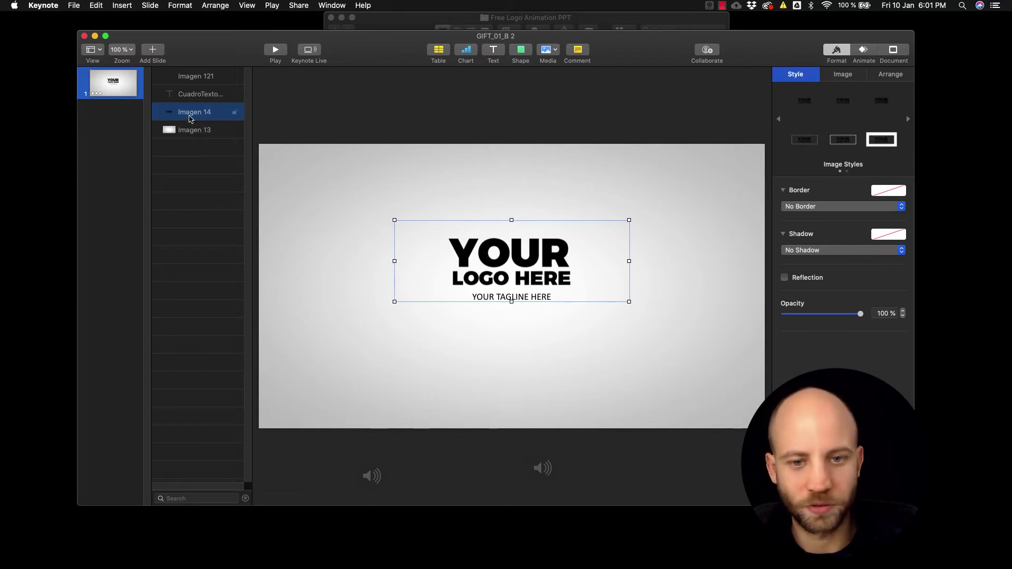
Step: Replace the Imagen 14 placeholder with the Diet Joke logo-parodies PNG
left_click(853, 76)
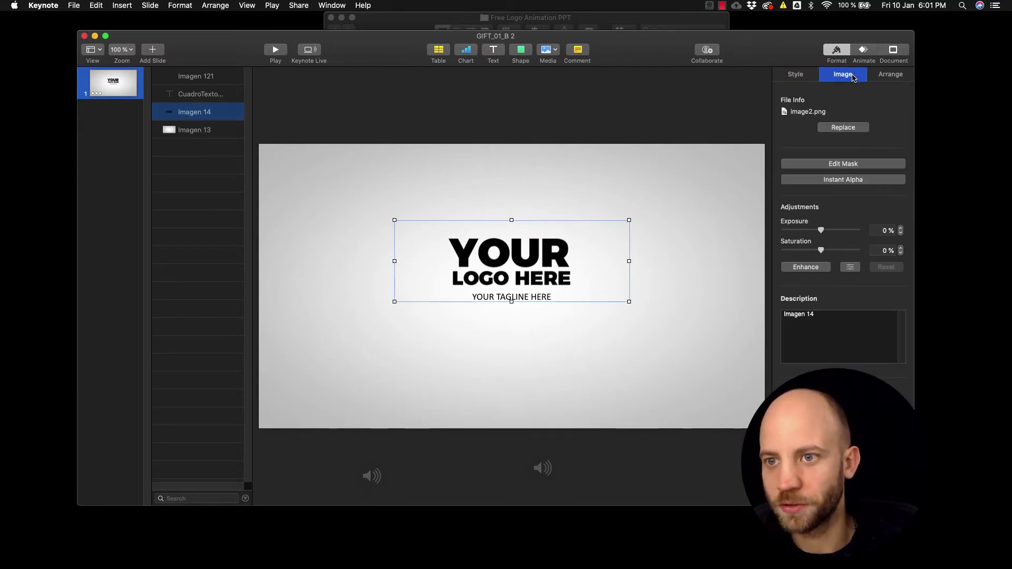
left_click(848, 128)
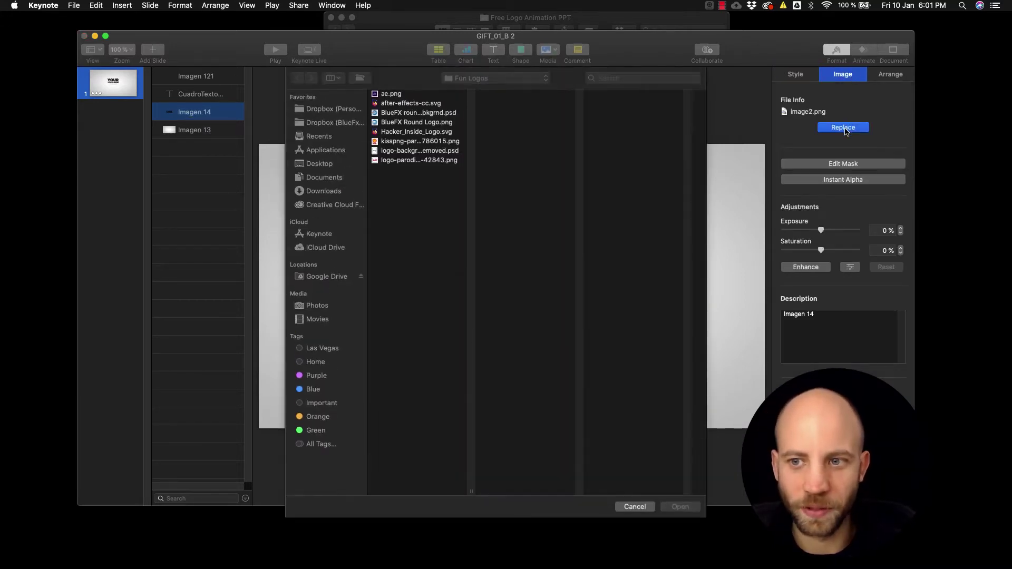
left_click(406, 160)
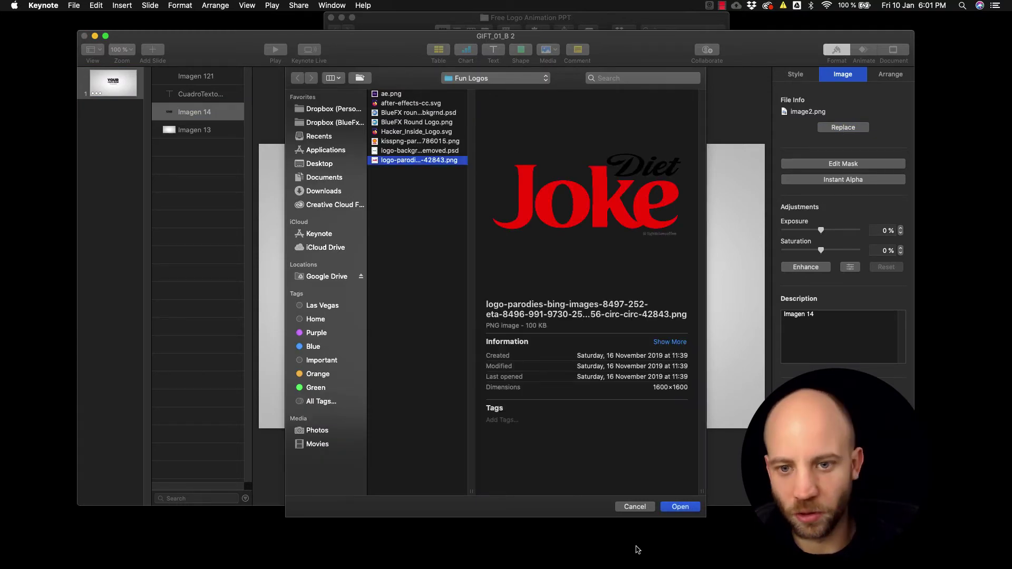
left_click(680, 507)
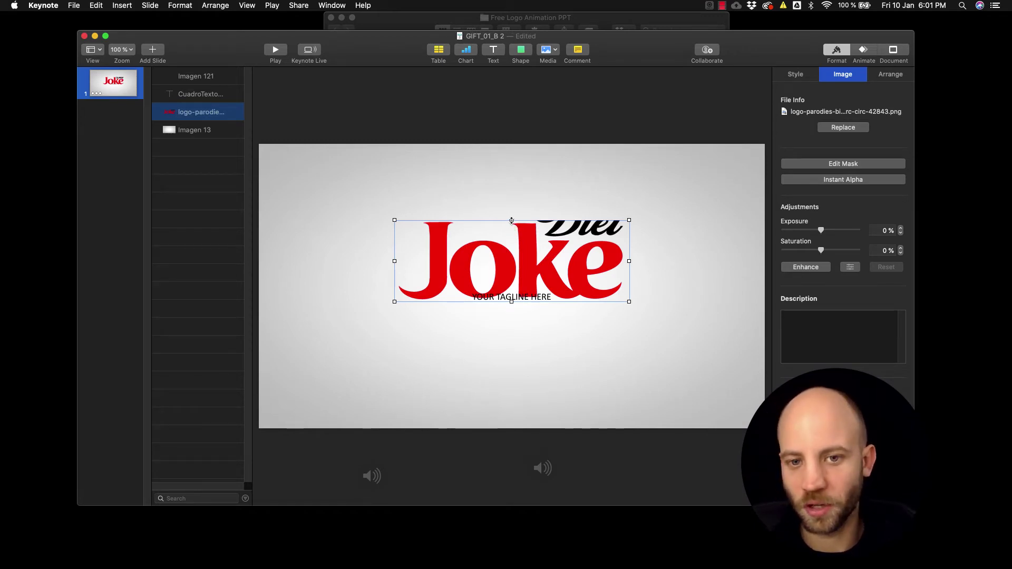
Step: Extend the logo's mask upward so the whole word Diet is visible
left_click(839, 164)
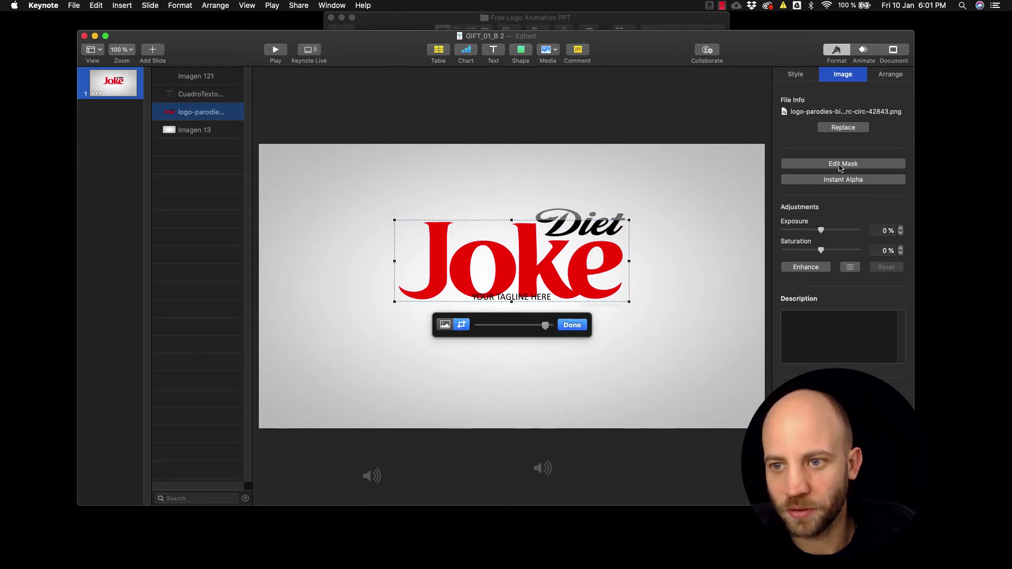
left_click_drag(511, 219, 512, 201)
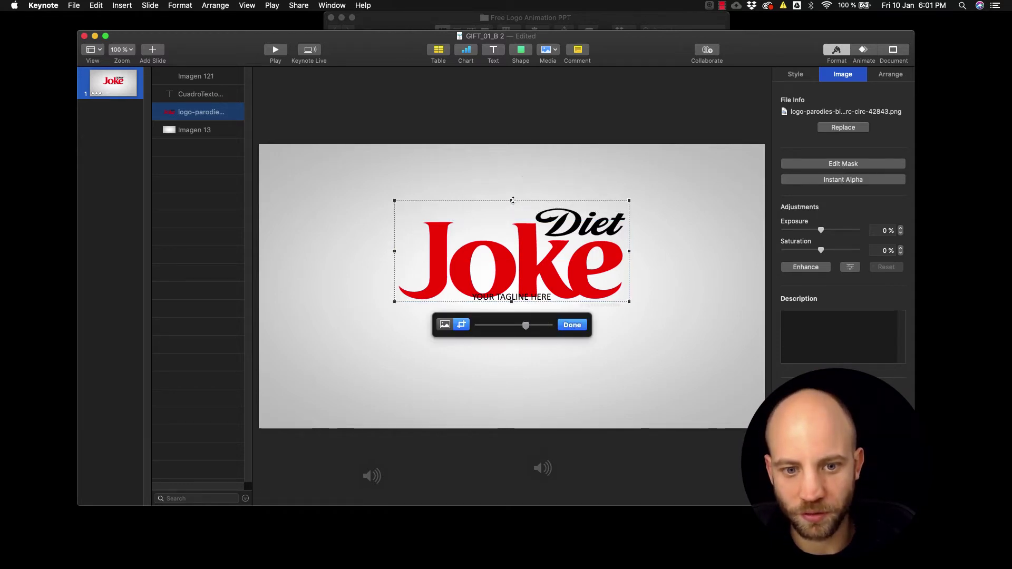
left_click(572, 325)
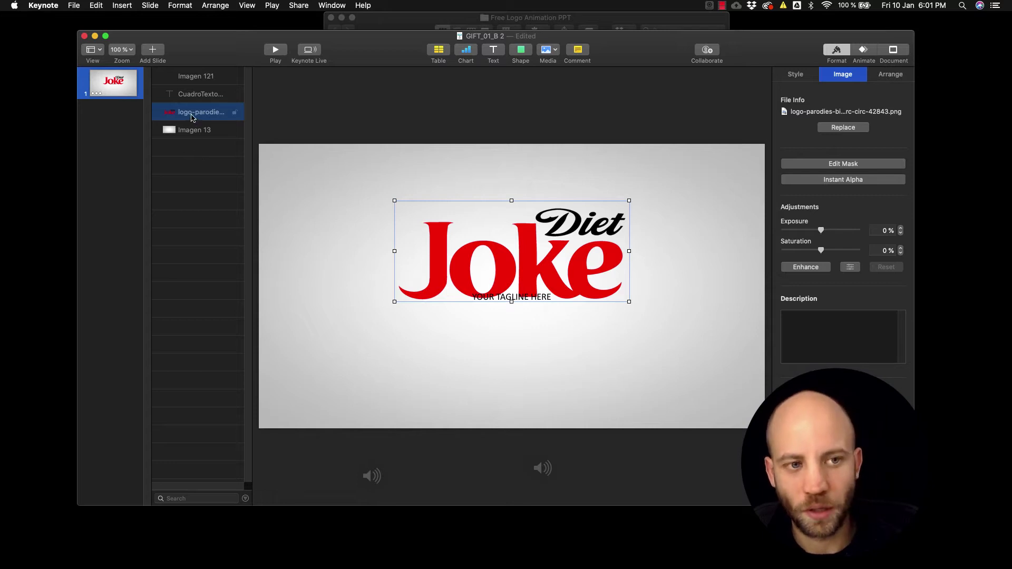
Step: Move the logo to the top of the layer order and shrink it to about 252 × 108 pt
left_click_drag(193, 118, 195, 75)
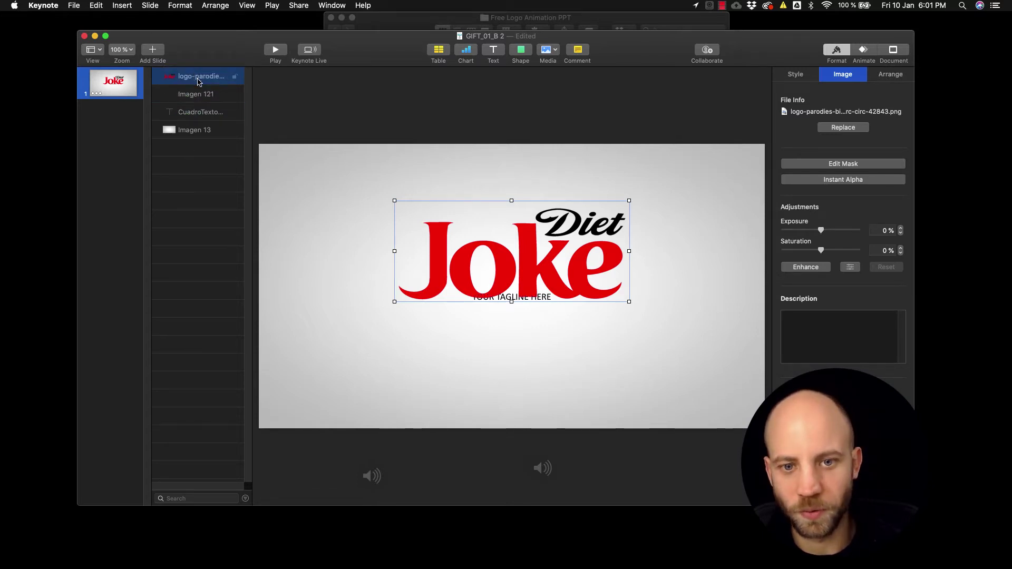
left_click_drag(394, 199, 473, 254)
left_click(553, 273)
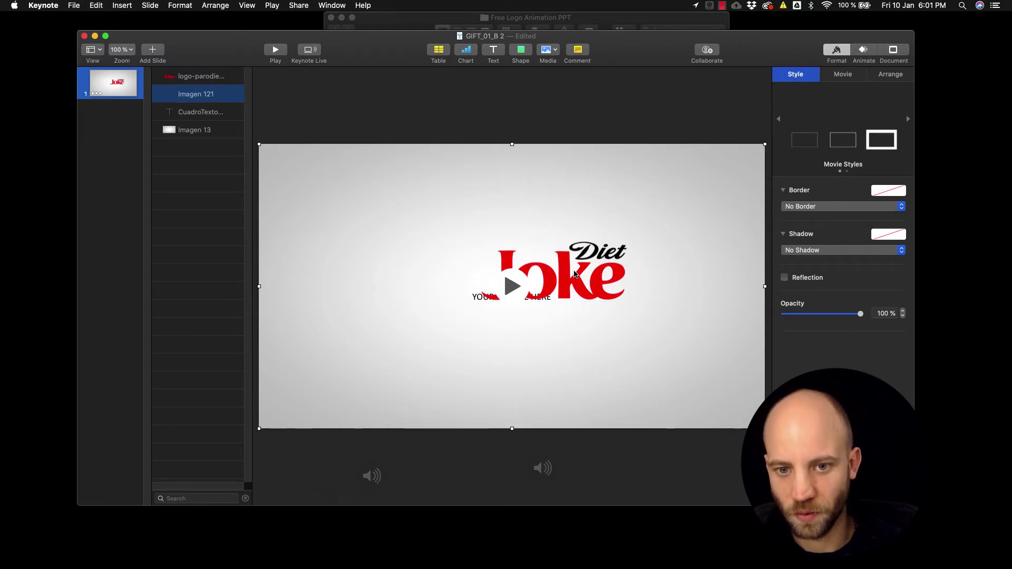
Step: Centre the logo just above the tagline and layer it beneath the tagline text box
left_click(198, 78)
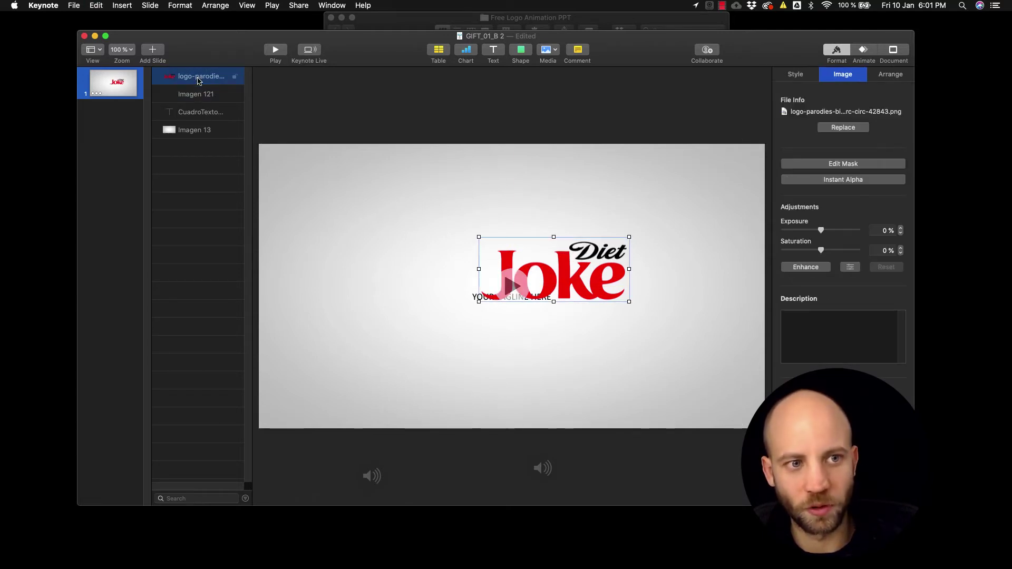
left_click_drag(570, 275, 525, 264)
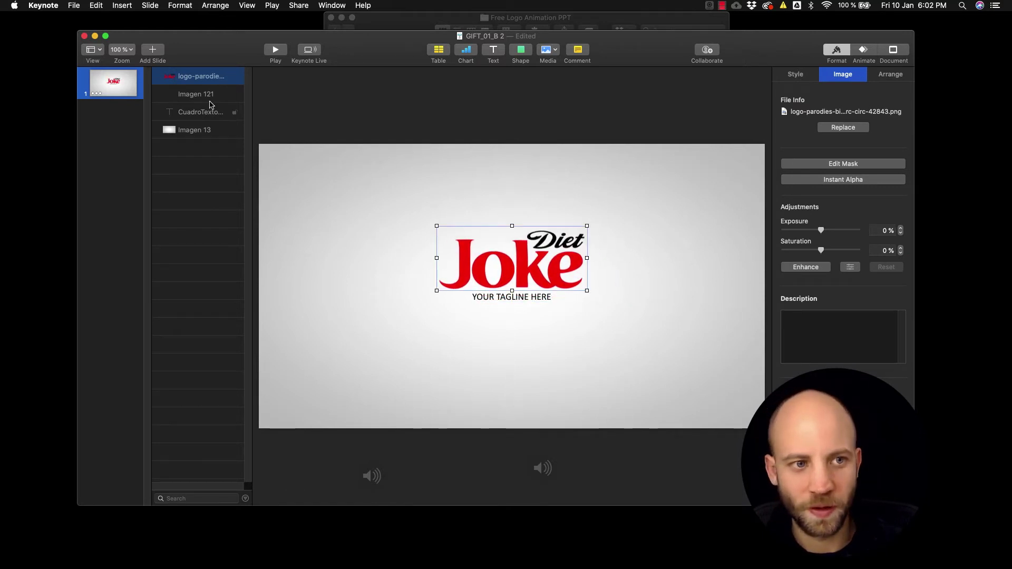
left_click_drag(198, 79, 198, 122)
left_click(197, 143)
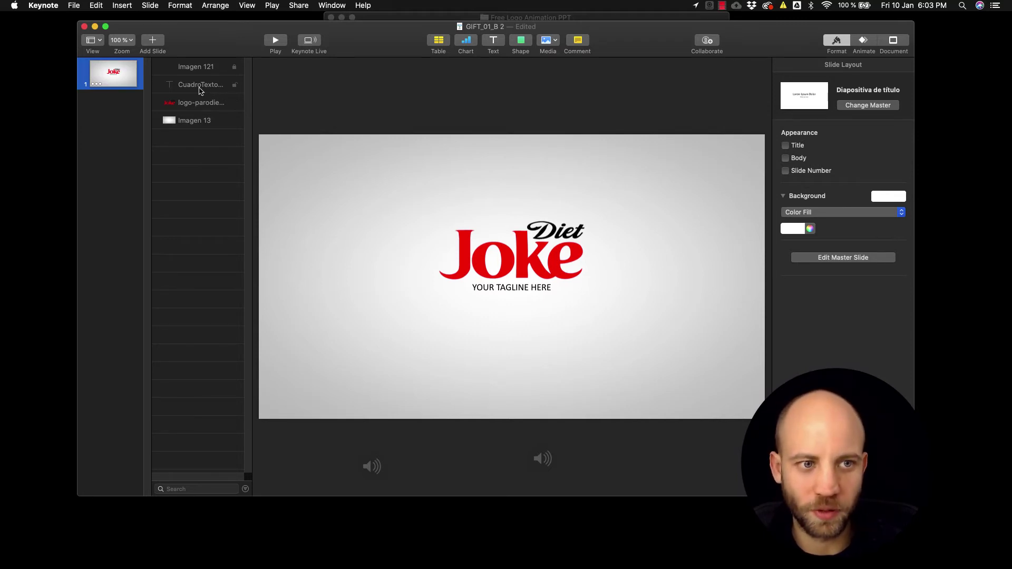
Step: Enter 'Bluefx.net' in the tagline text box below the Diet Joke logo
left_click_drag(199, 91, 204, 88)
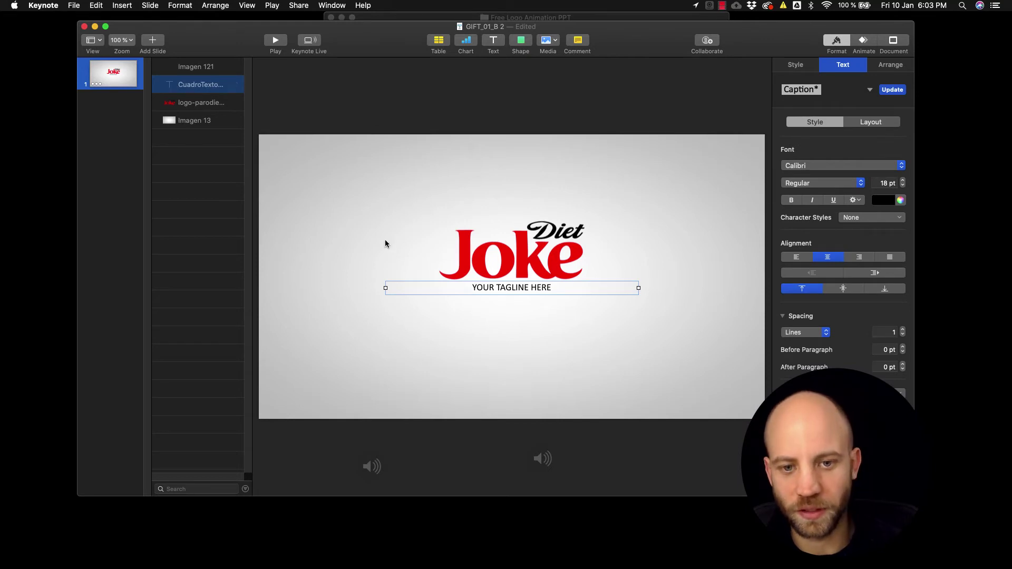
left_click(493, 291)
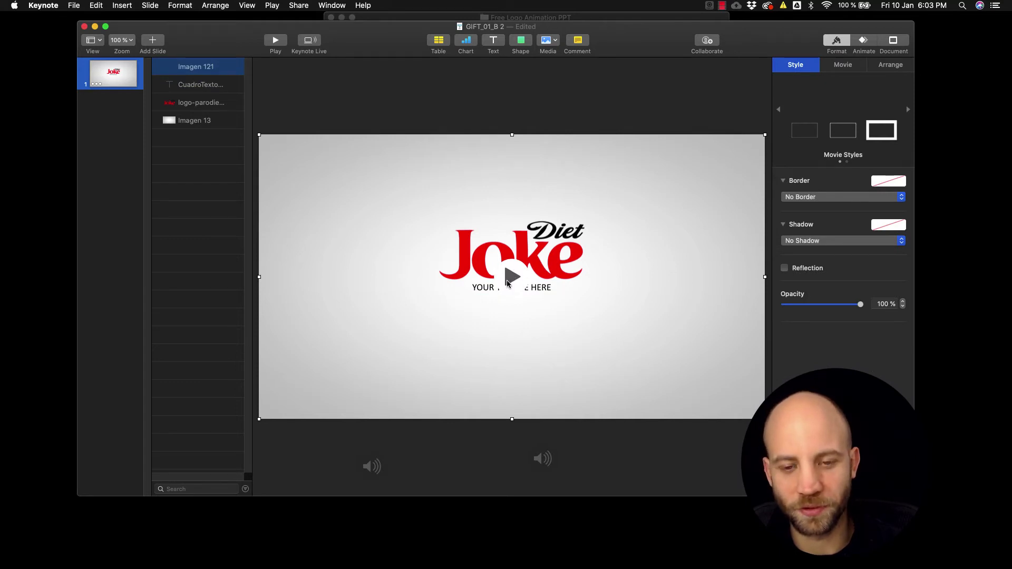
left_click(189, 88)
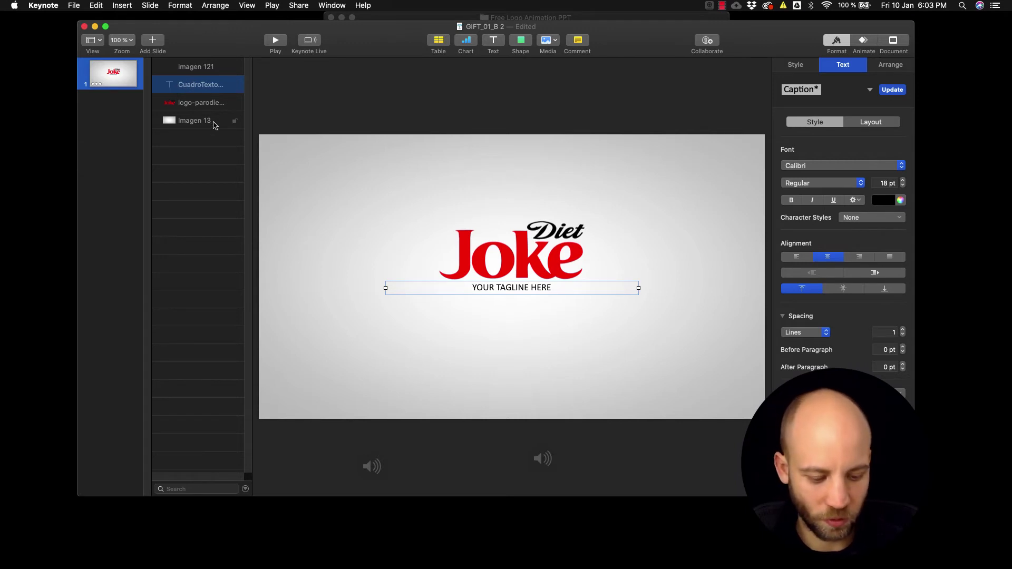
type("Blu")
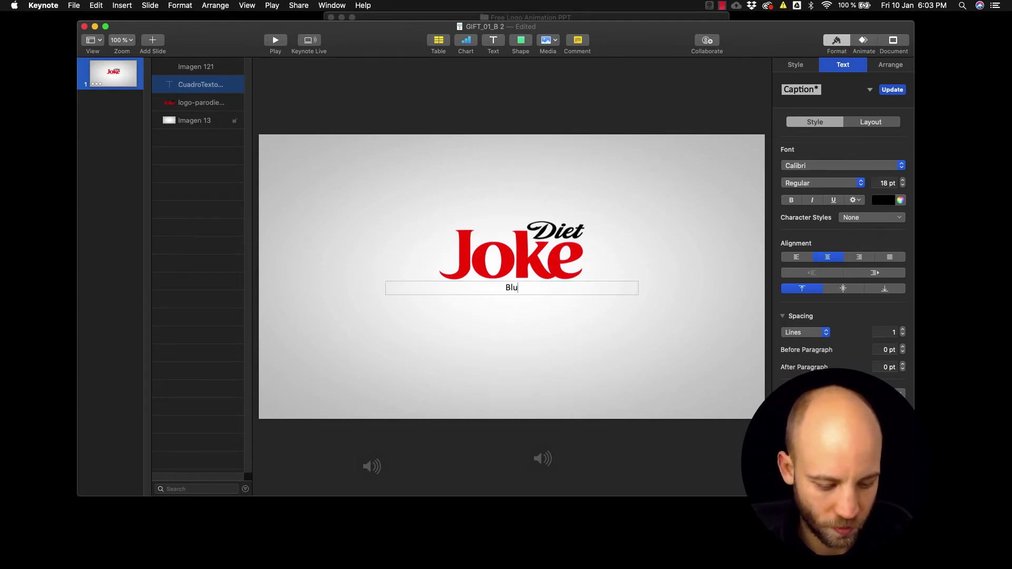
type("efx.net")
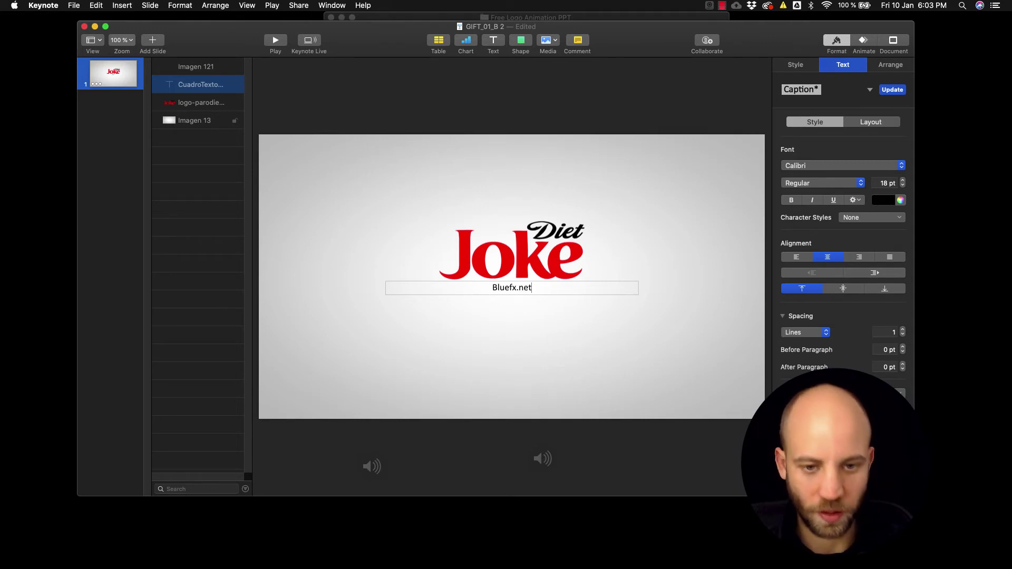
left_click(214, 168)
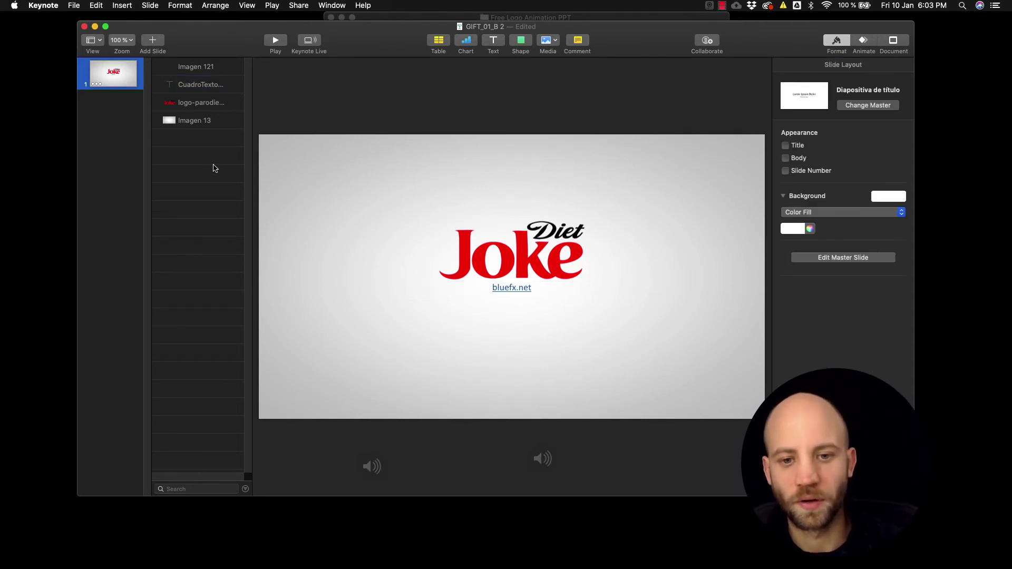
Step: Give the tagline the Free Form paragraph style with centre alignment
left_click(200, 84)
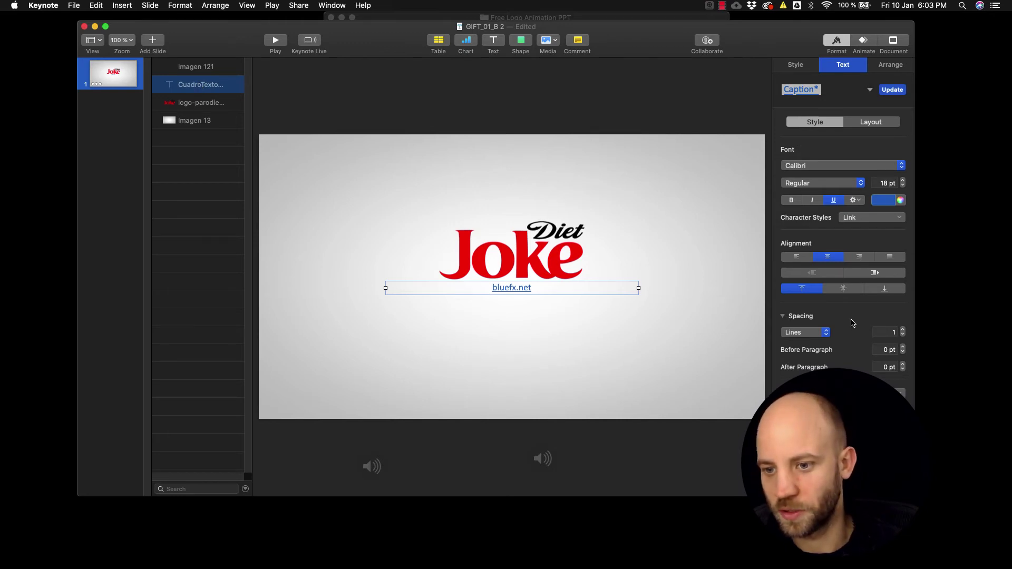
left_click(815, 93)
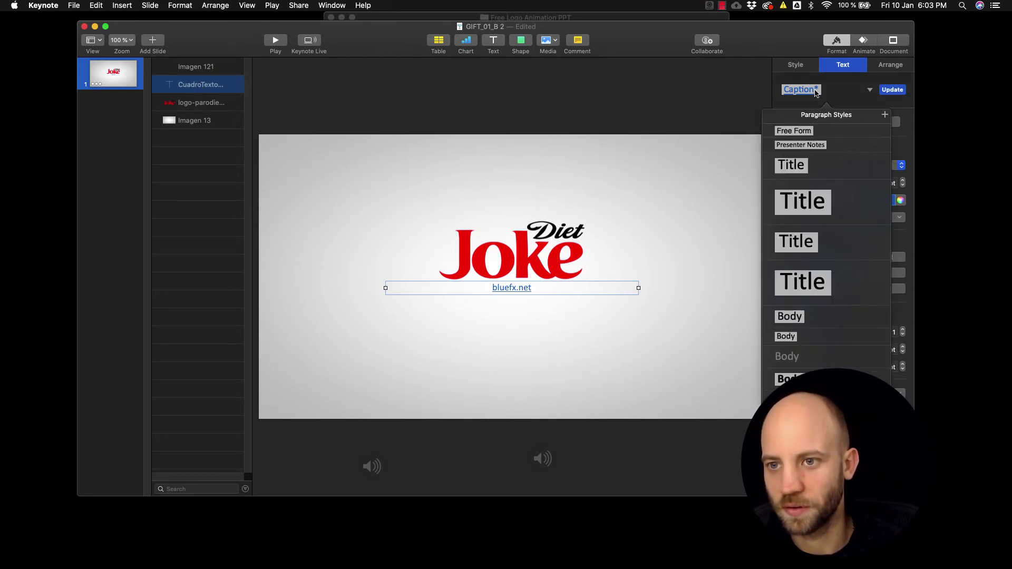
left_click(808, 213)
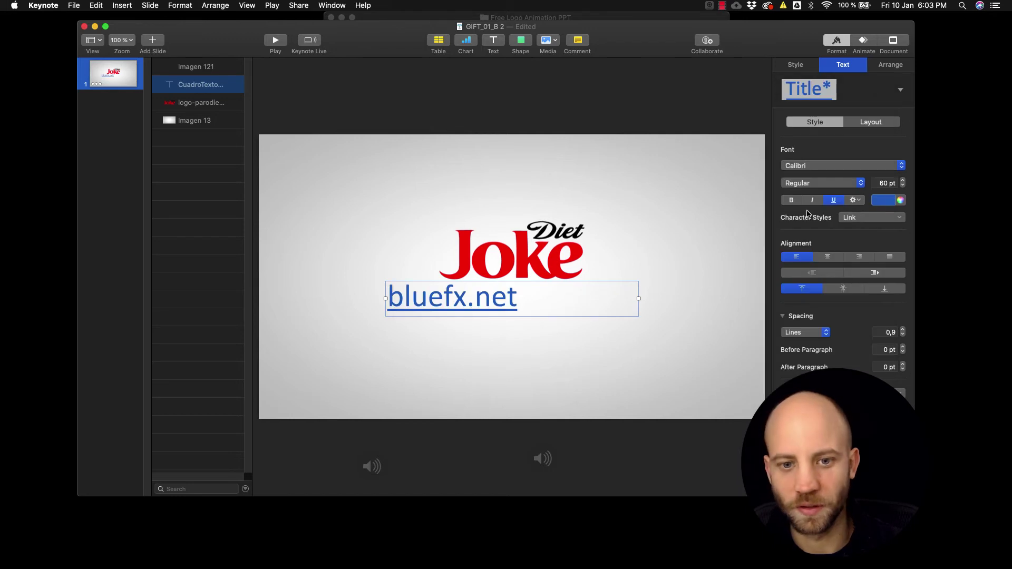
left_click(807, 97)
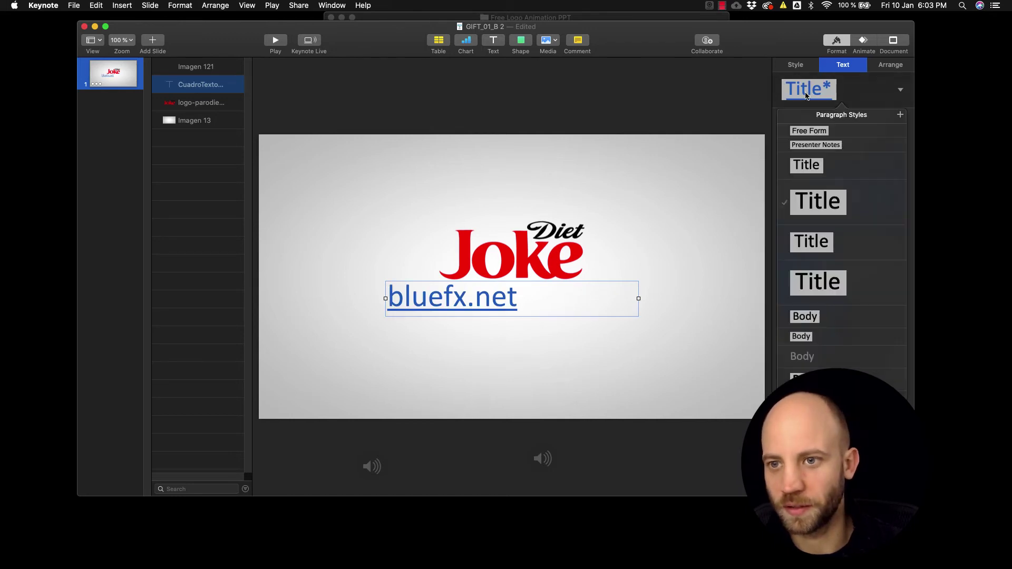
left_click(815, 132)
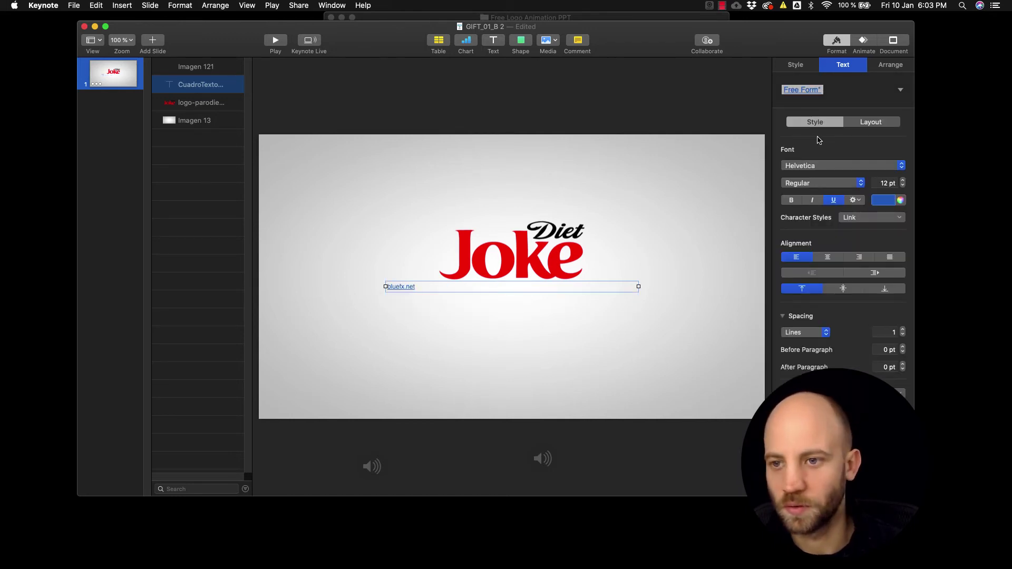
left_click(828, 257)
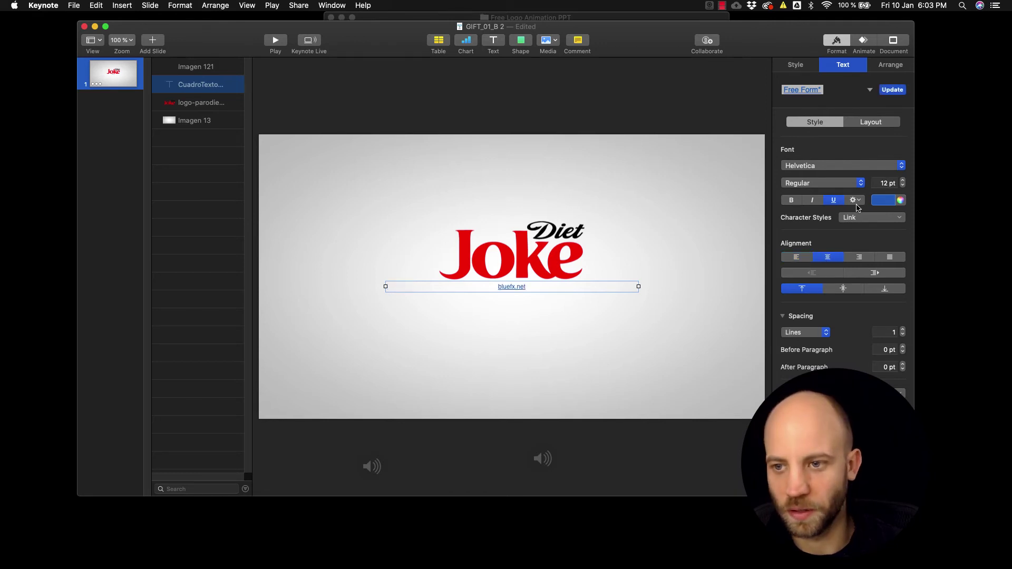
Step: Make the tagline 19 pt black text with the underline removed
left_click(902, 184)
left_click(902, 184)
left_click(903, 184)
left_click(903, 181)
left_click(903, 181)
left_click(903, 180)
left_click(889, 202)
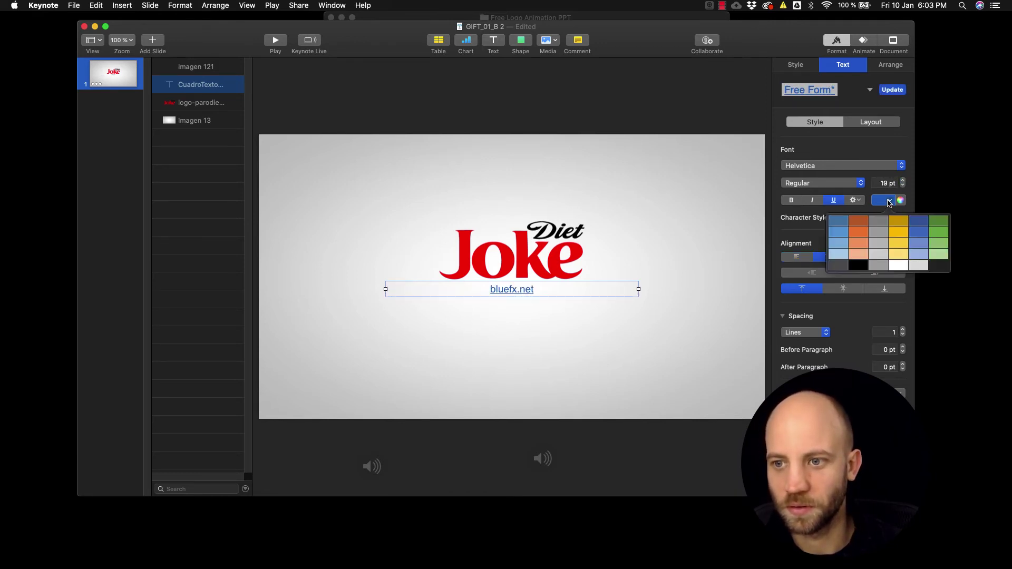
left_click(858, 265)
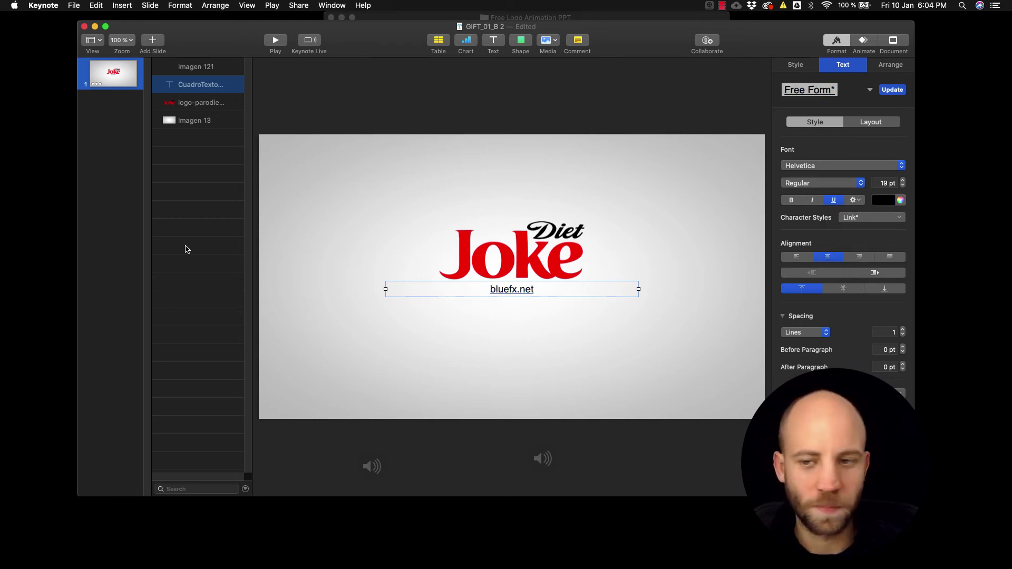
left_click(833, 200)
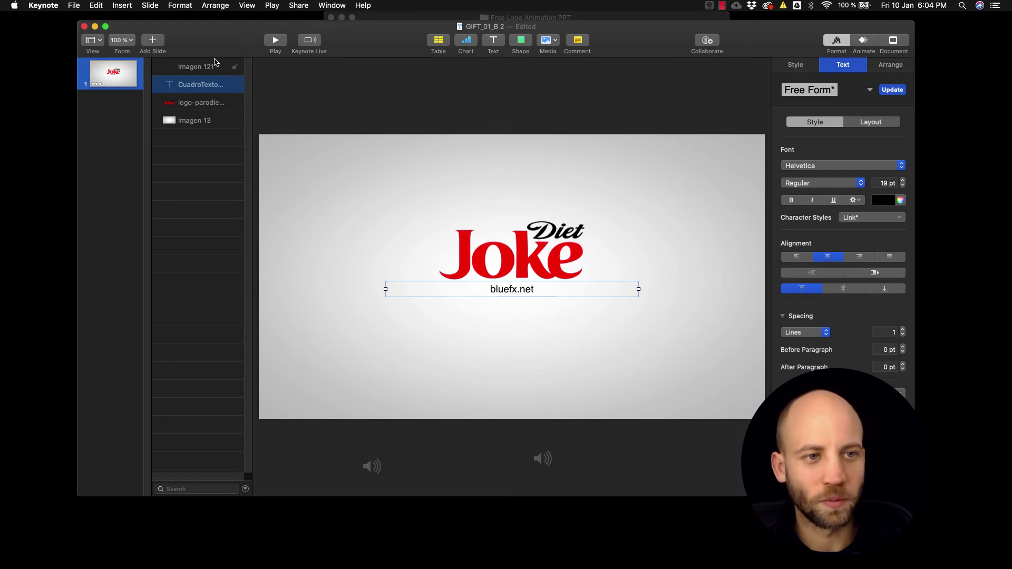
Step: Export the presentation as a self-playing movie at 1080p resolution
left_click(73, 6)
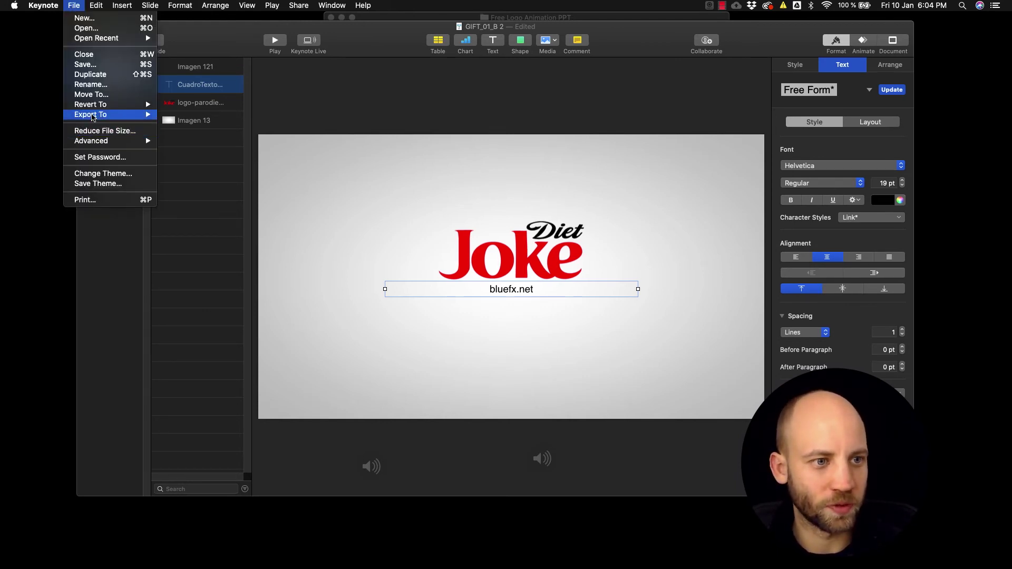
mouse_move(92, 114)
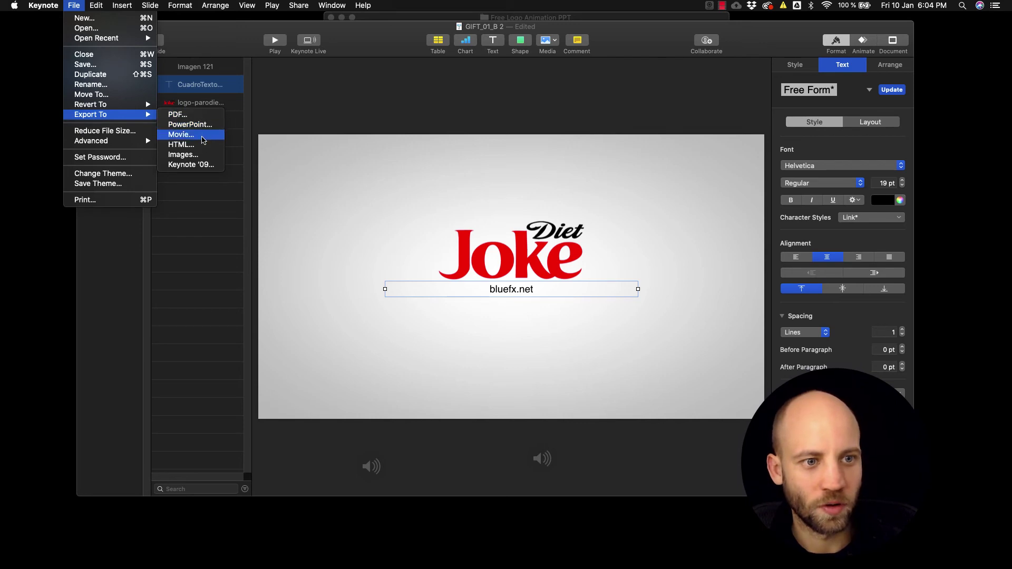
left_click(203, 140)
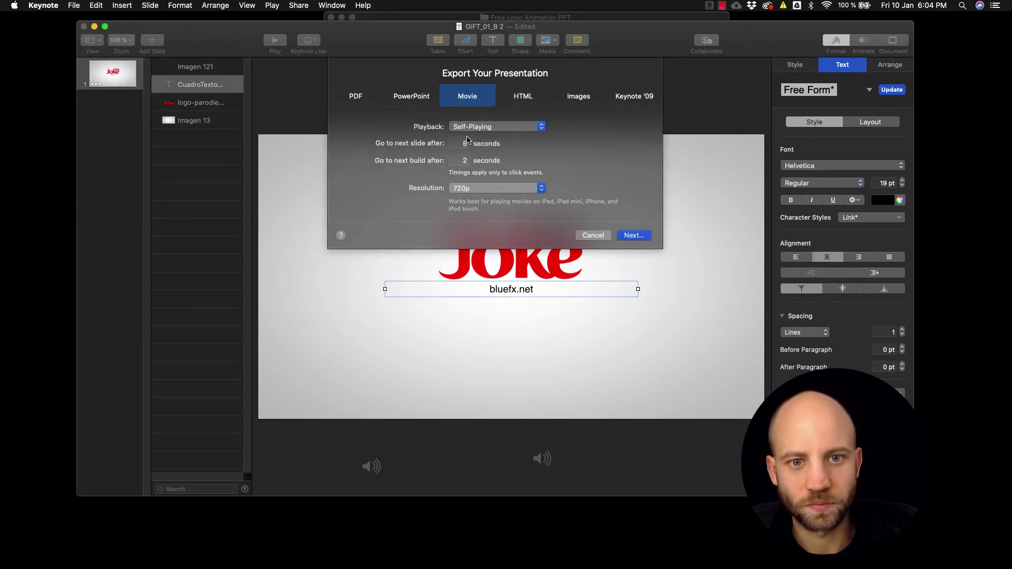
left_click(483, 129)
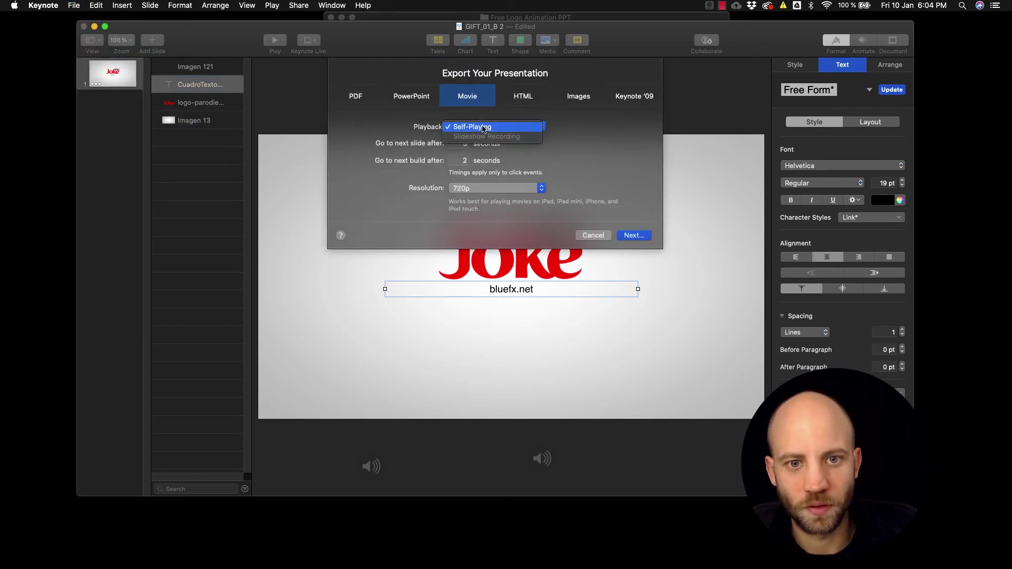
left_click(483, 129)
left_click(473, 190)
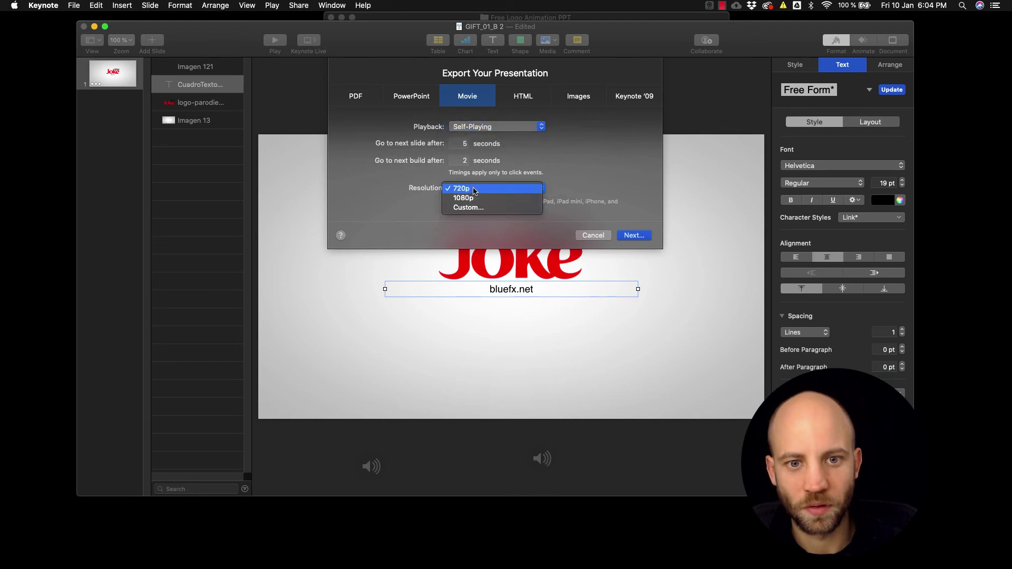
left_click(476, 202)
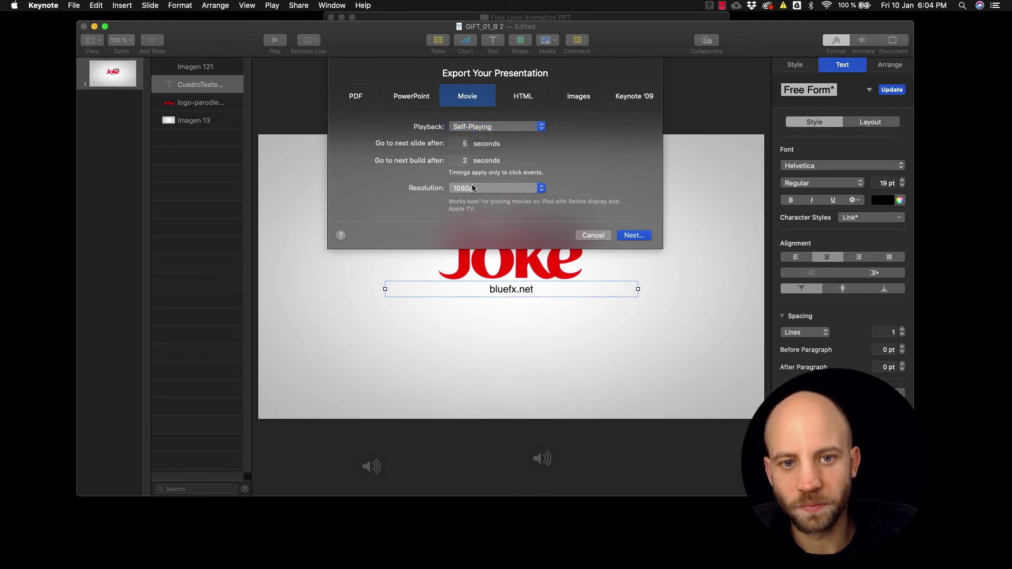
Step: Save the movie to the Desktop as 'video' and start the export
left_click(647, 235)
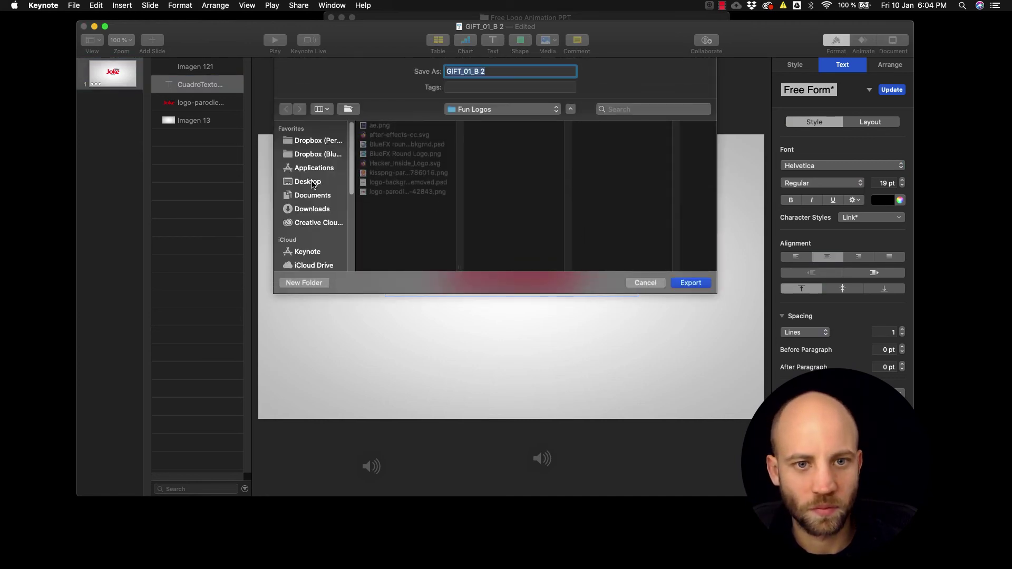
left_click(311, 182)
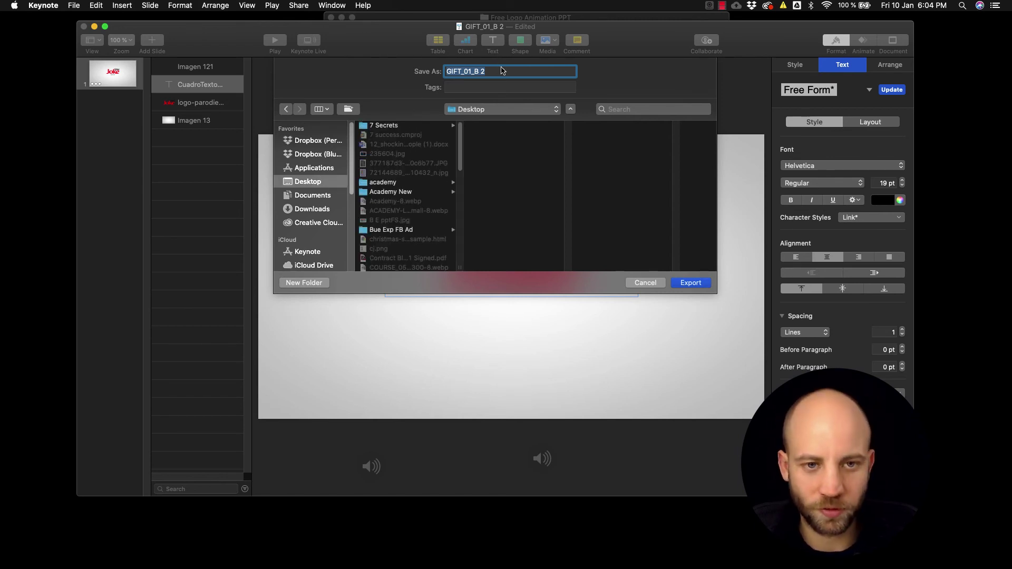
type("video kn")
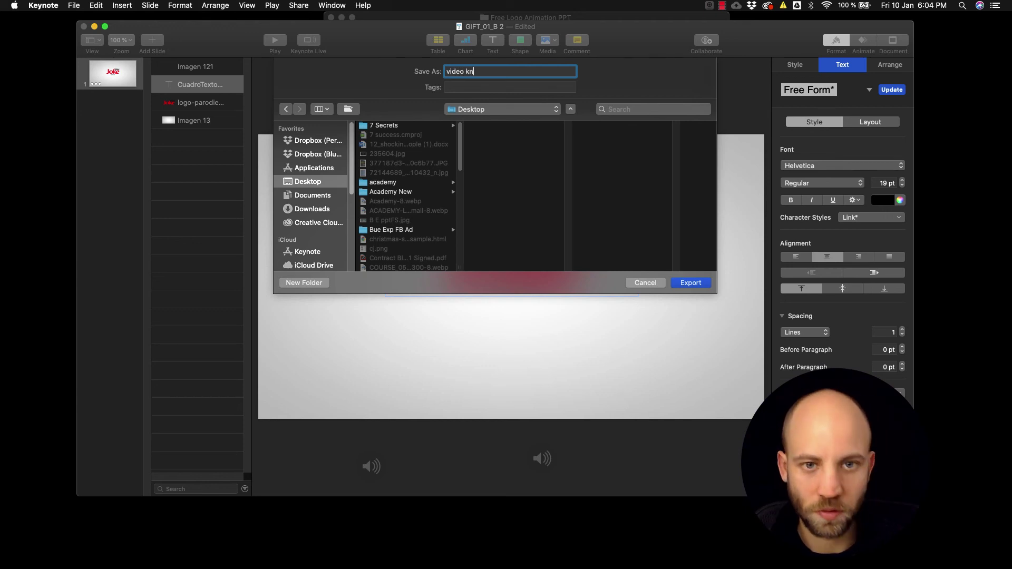
key("Return")
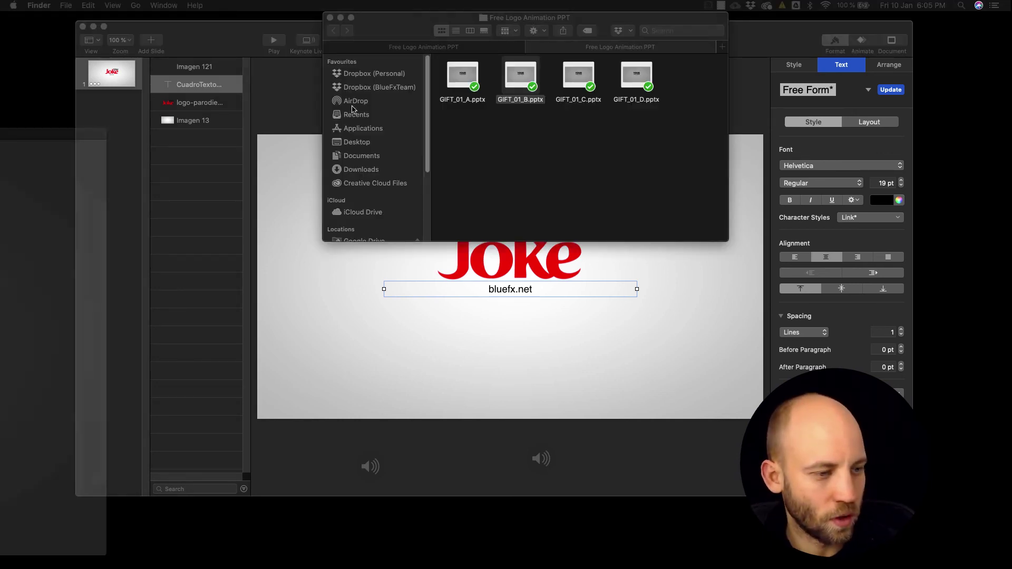
Step: Play the exported video movie in QuickTime Player at slightly lower volume
double_click(515, 86)
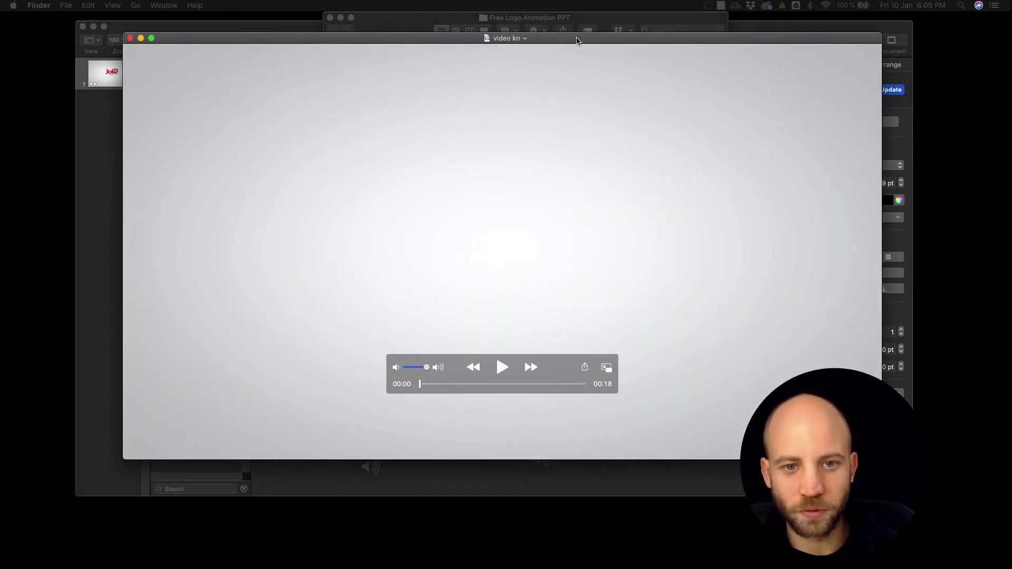
left_click(502, 368)
left_click_drag(423, 366, 413, 369)
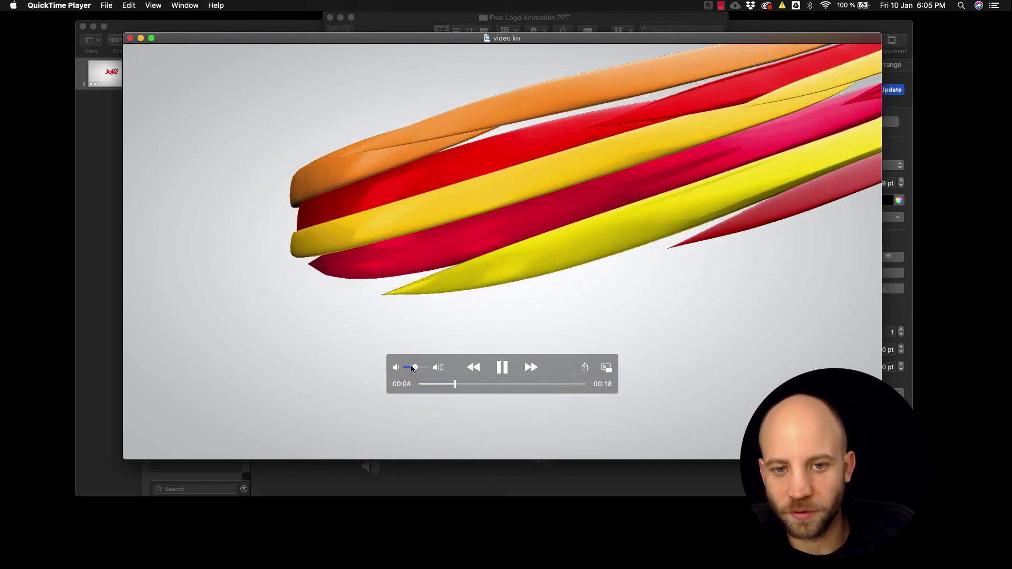